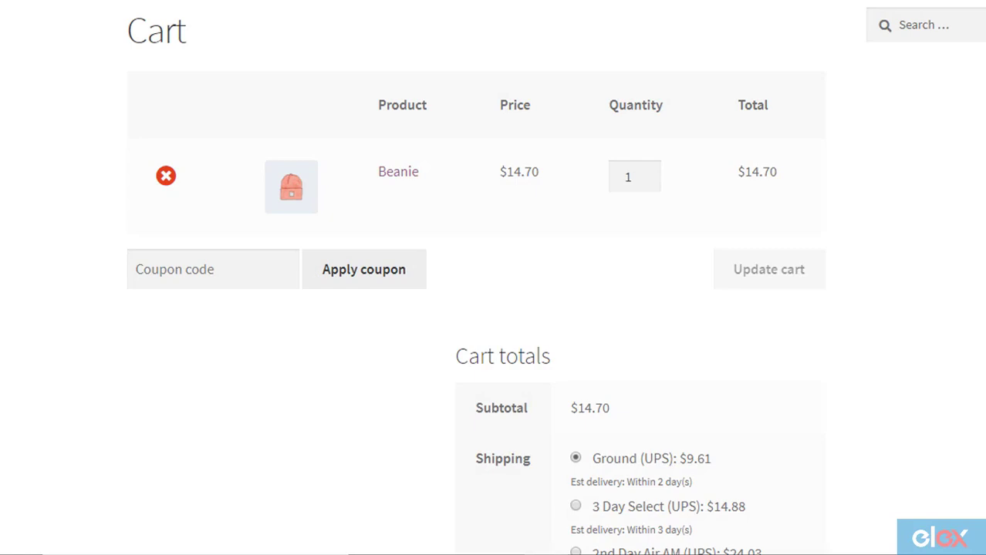
# Step: Scroll the Cart page down to Cart totals to show the Beanie order's UPS shipping options
pyautogui.scroll(-5, 493, 309)
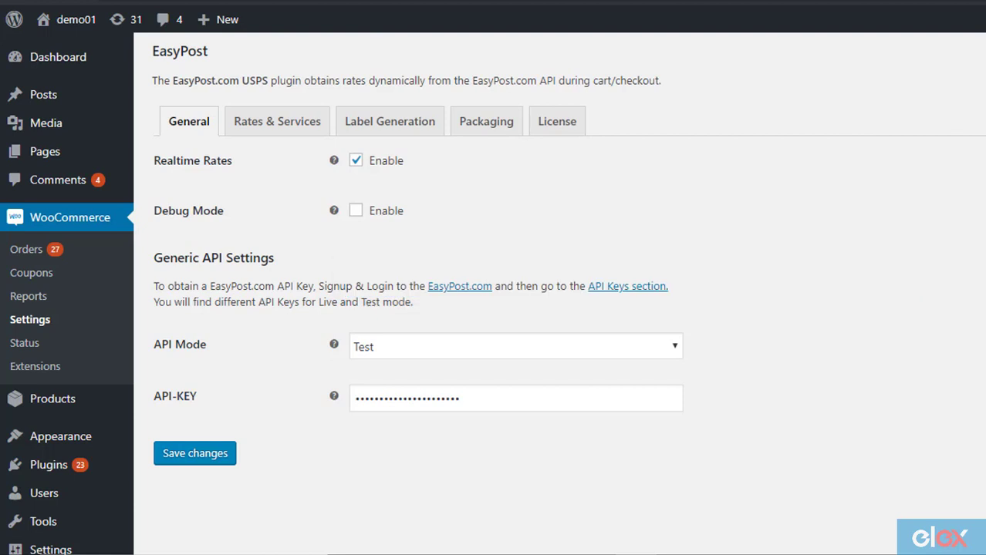
pyautogui.click(359, 164)
pyautogui.click(360, 164)
pyautogui.click(478, 405)
pyautogui.hotkey('ctrl', 'a')
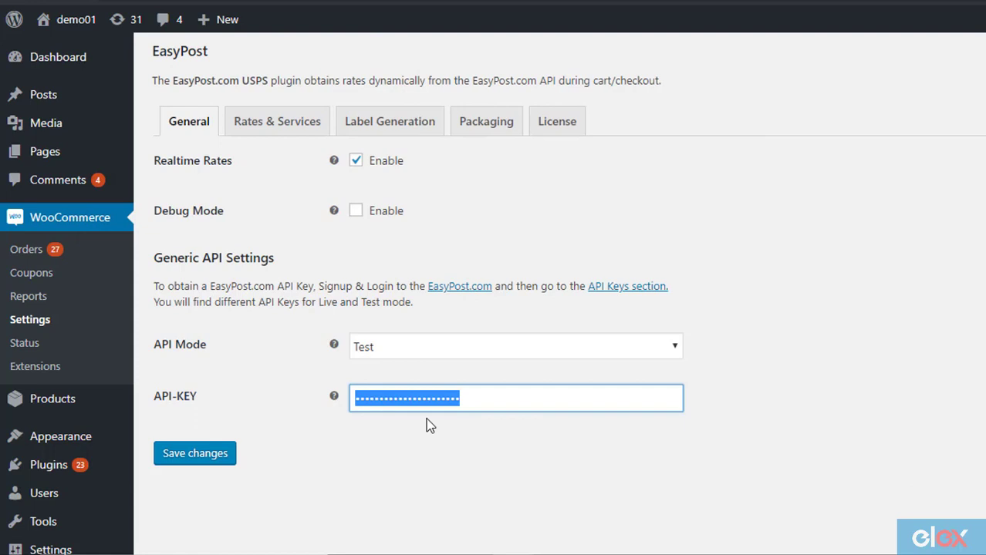
# Step: Save the EasyPost general settings and keep the Rates & Services method available to all countries
pyautogui.click(189, 459)
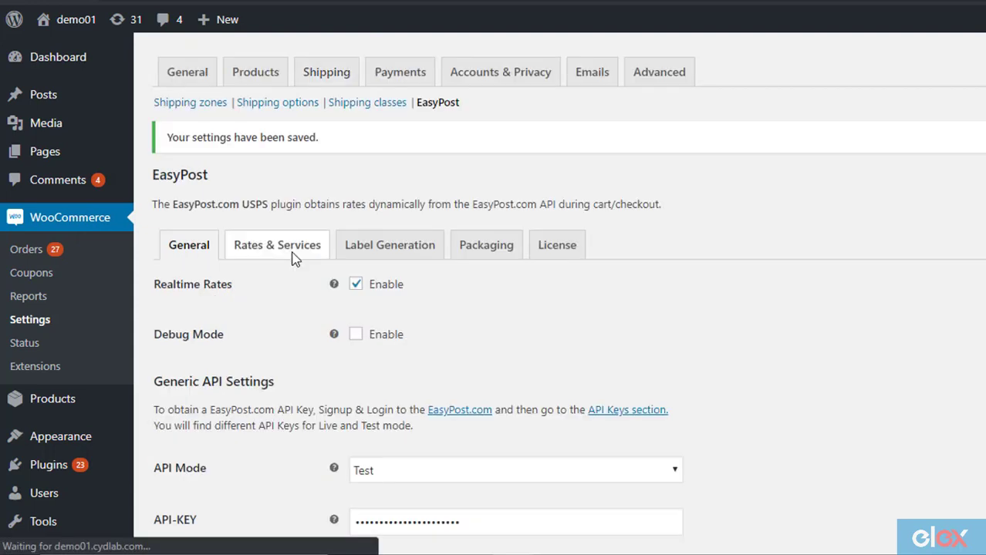
pyautogui.click(293, 256)
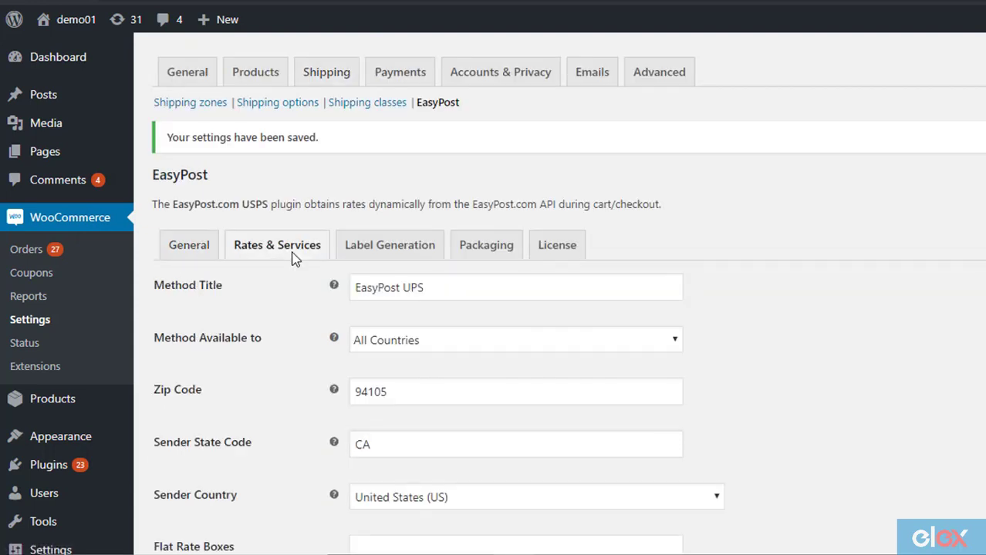
pyautogui.tripleClick(422, 287)
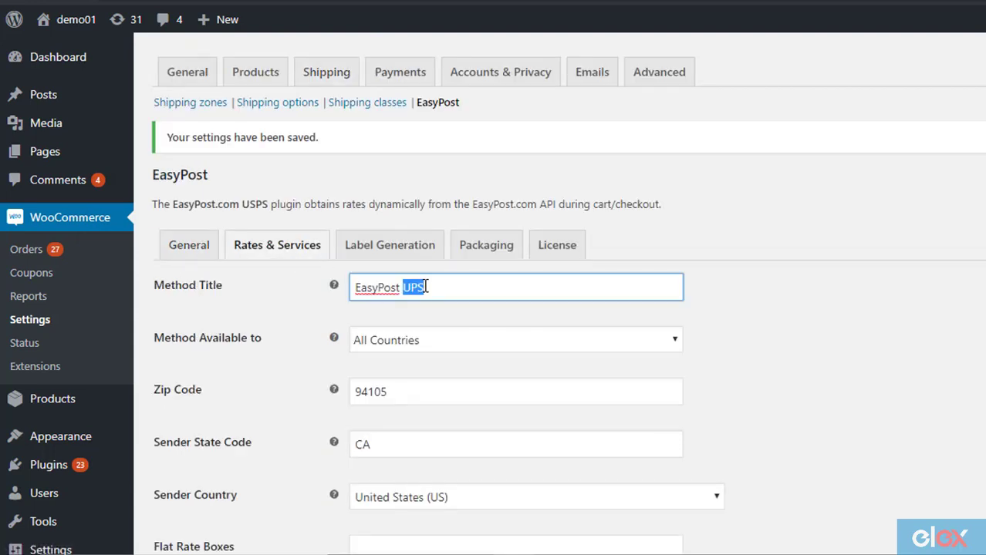
pyautogui.click(448, 345)
pyautogui.click(441, 358)
# Step: Check the Fallback rate value of 20 and keep Commercial as the rates type
pyautogui.scroll(-2, 478, 398)
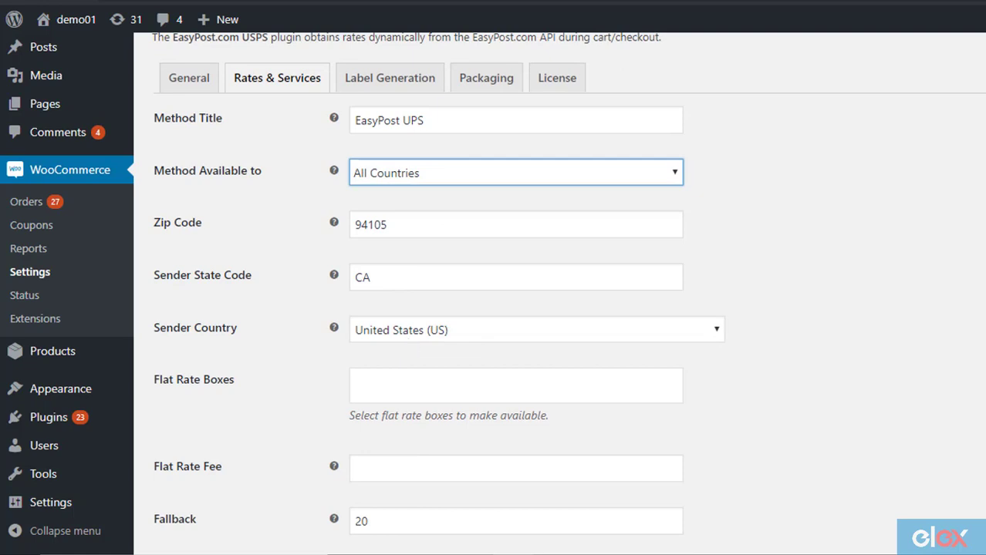
pyautogui.scroll(-4, 380, 225)
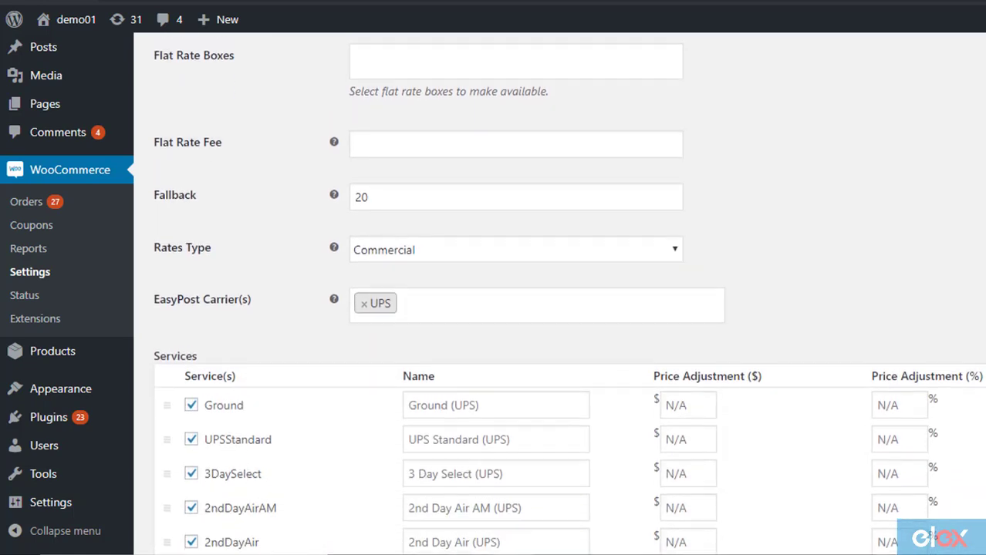
pyautogui.click(361, 198)
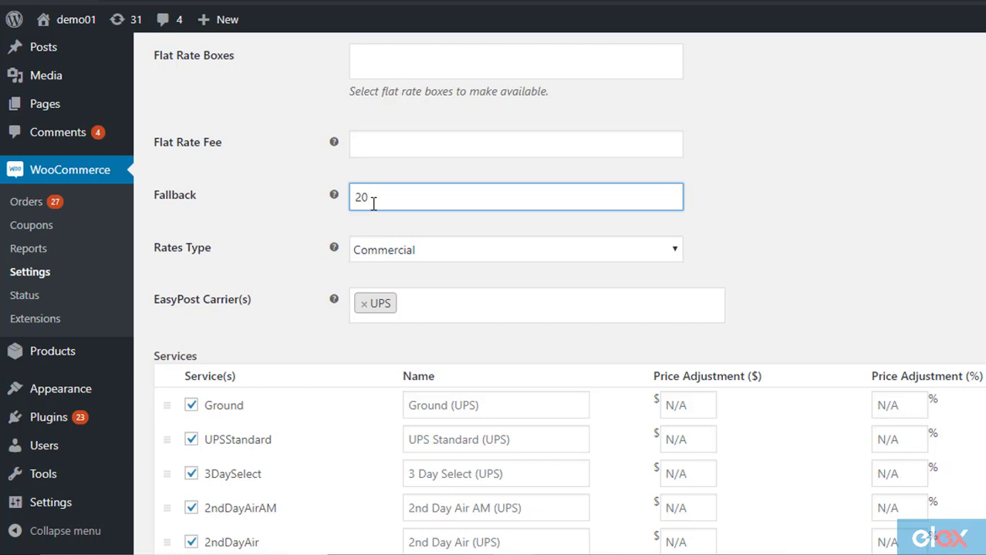
pyautogui.click(677, 251)
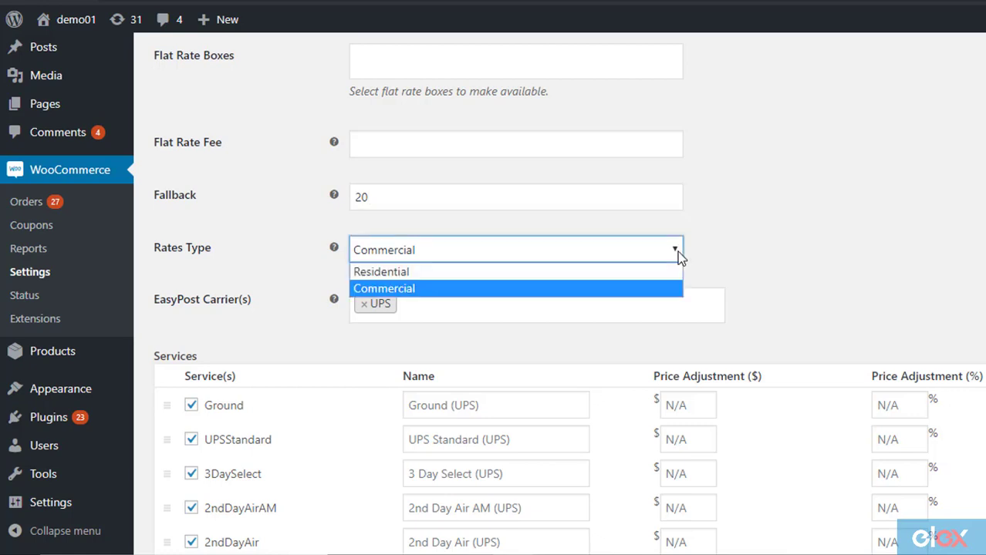
pyautogui.click(631, 291)
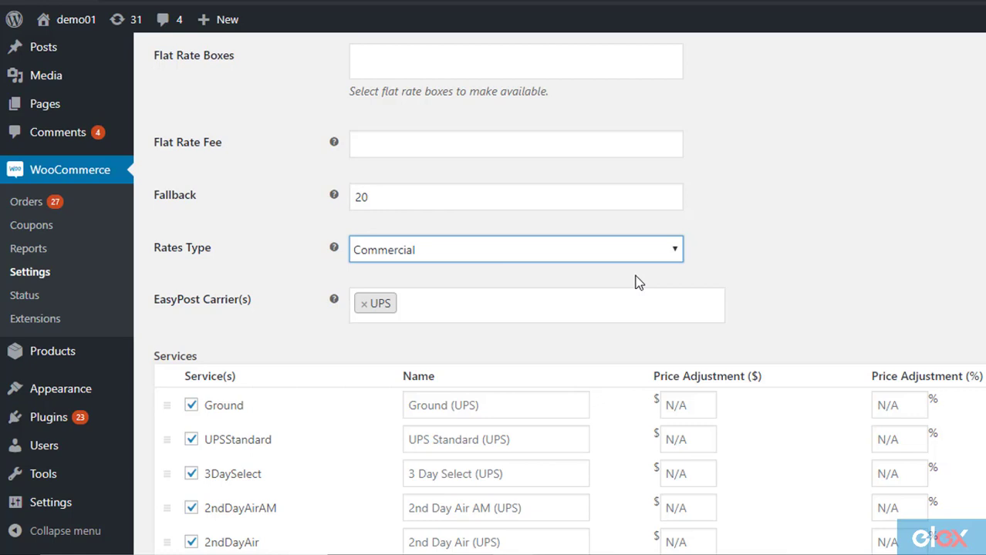
# Step: Remove UPS from the EasyPost carriers and add it back
pyautogui.click(420, 306)
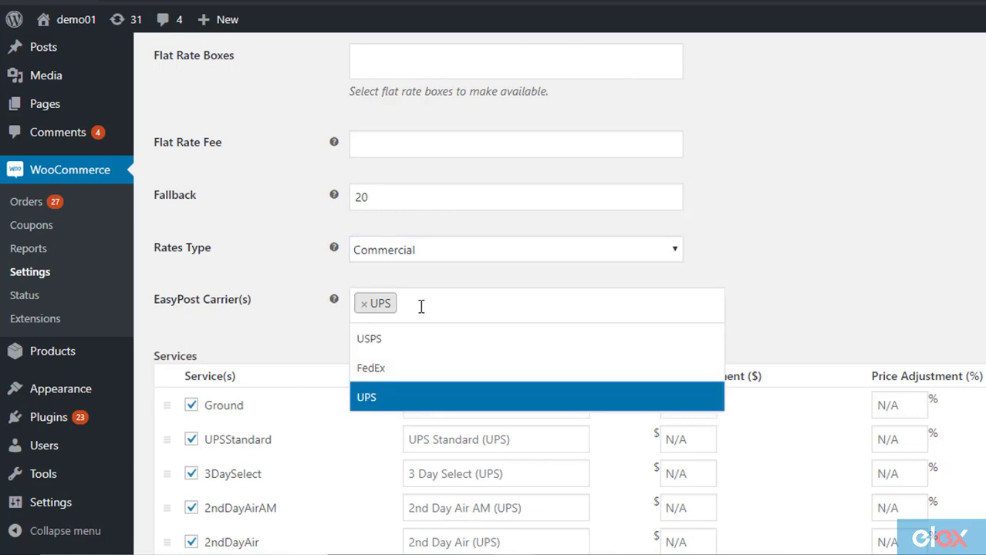
pyautogui.click(385, 398)
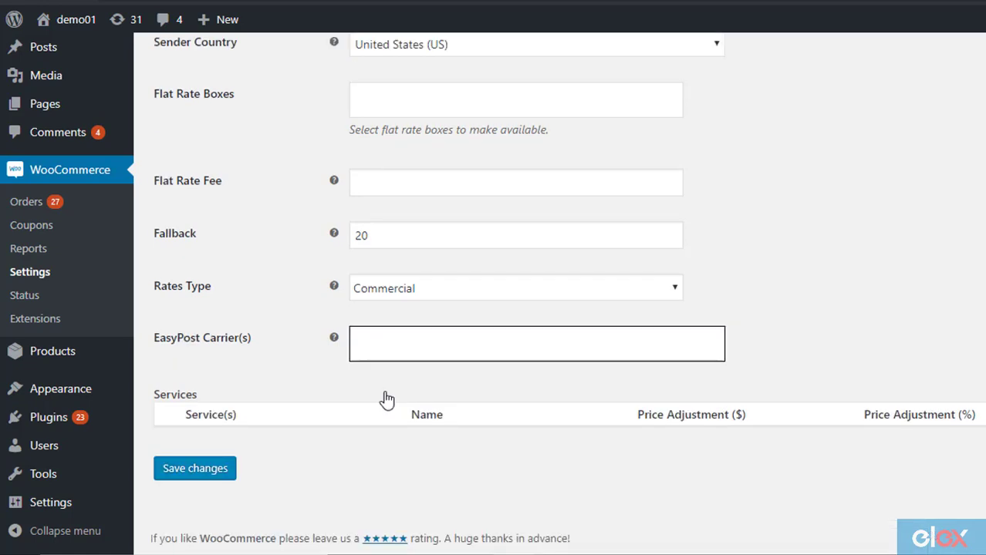
pyautogui.click(385, 348)
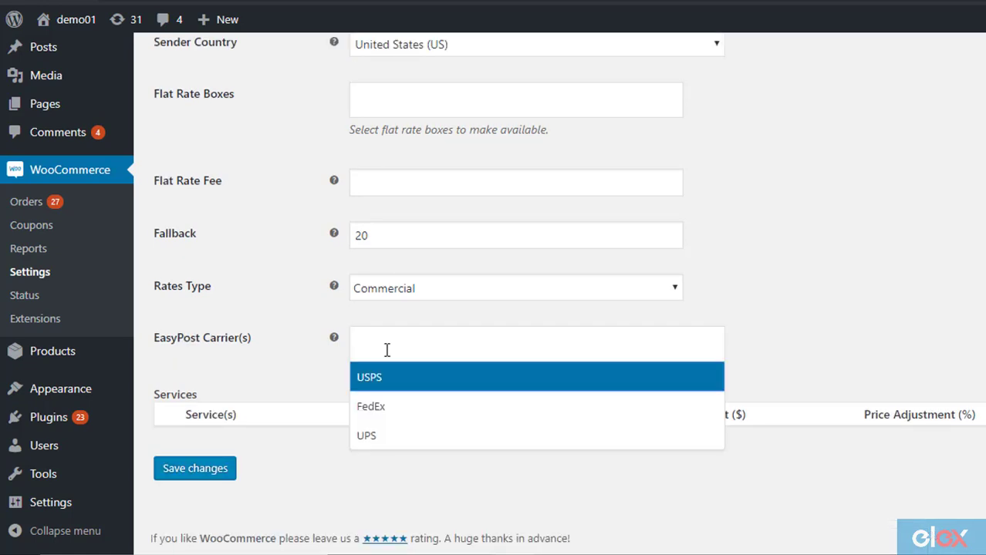
pyautogui.click(385, 436)
pyautogui.scroll(-5, 726, 419)
# Step: Set adjustments Ground $10, UPSStandard 10%, 3DaySelect -10%, move 3DaySelect second, and save
pyautogui.click(677, 104)
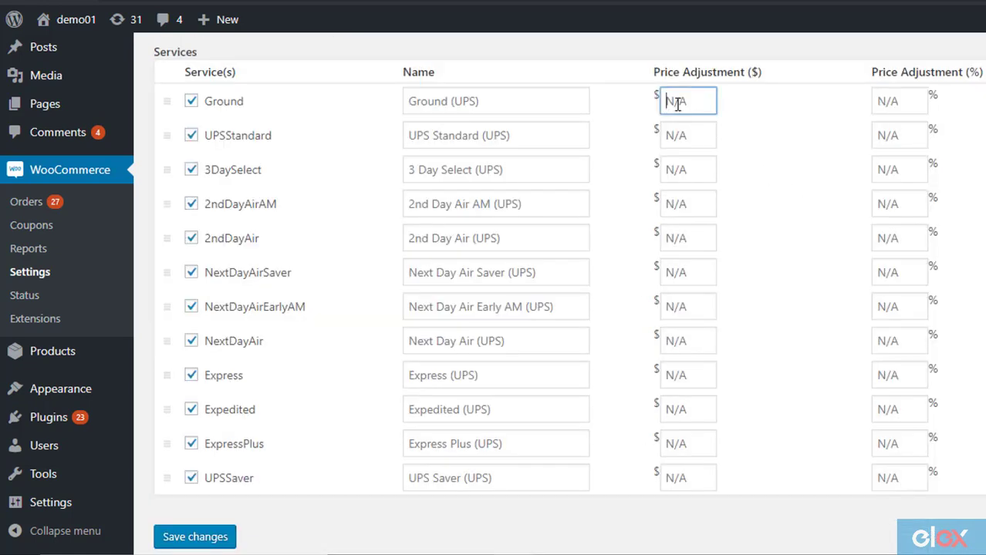
pyautogui.write('10')
pyautogui.click(901, 139)
pyautogui.write('10')
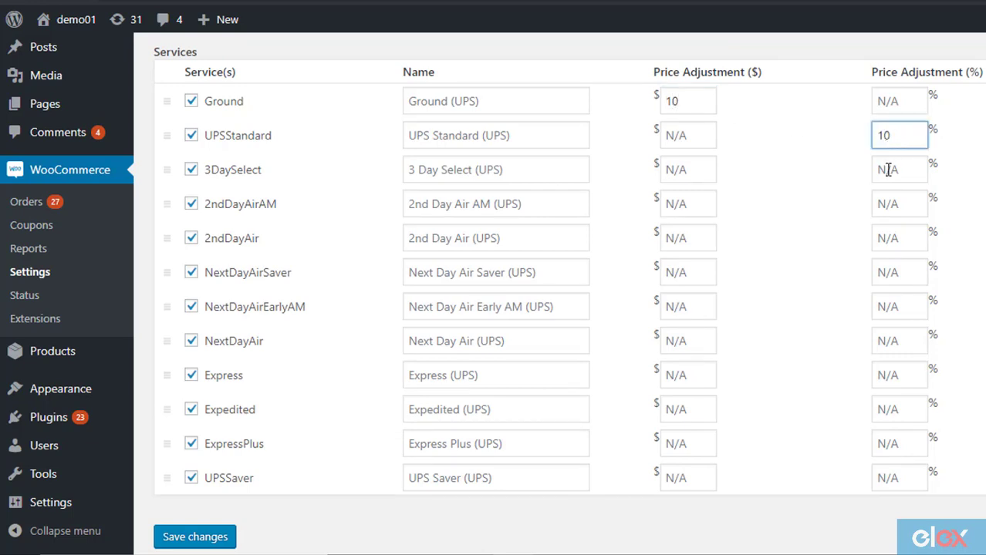
pyautogui.click(888, 170)
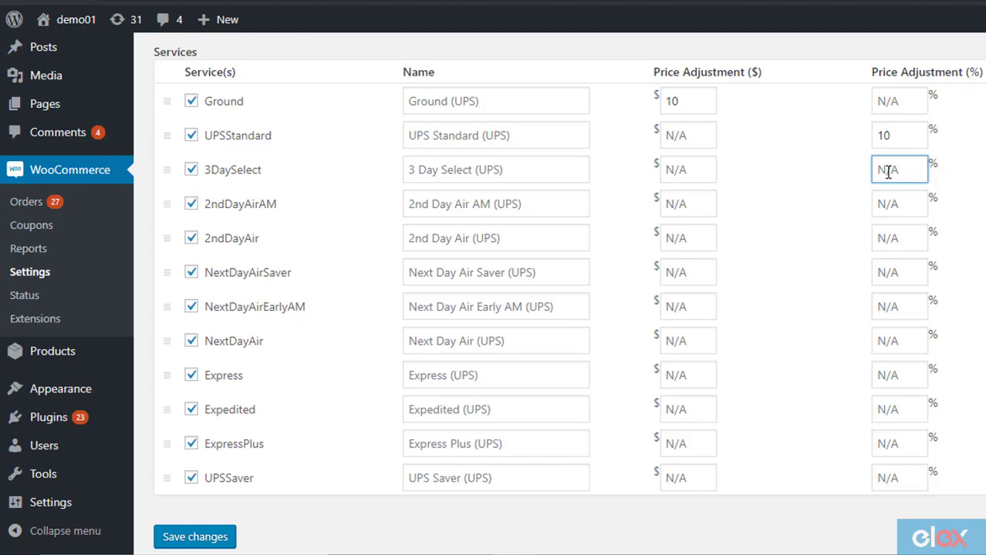
pyautogui.write('-10')
pyautogui.moveTo(166, 173); pyautogui.dragTo(173, 125)
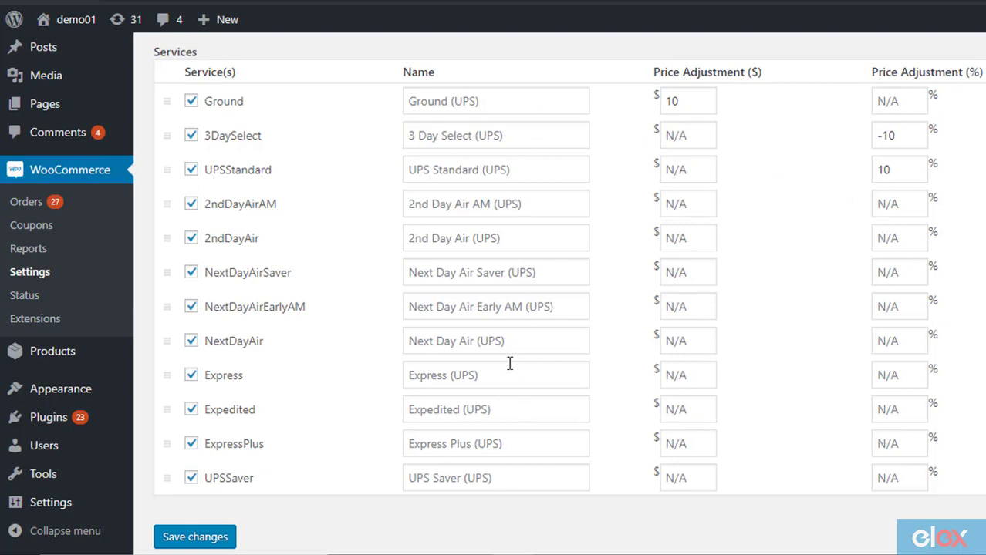
pyautogui.click(208, 540)
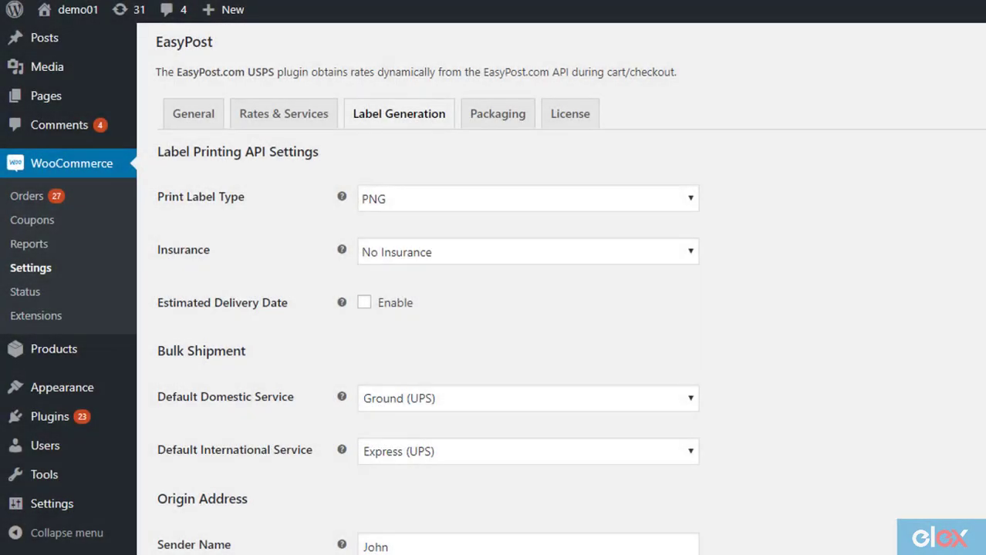
# Step: Keep PNG labels and No Insurance, and enable the Estimated Delivery Date option
pyautogui.click(687, 201)
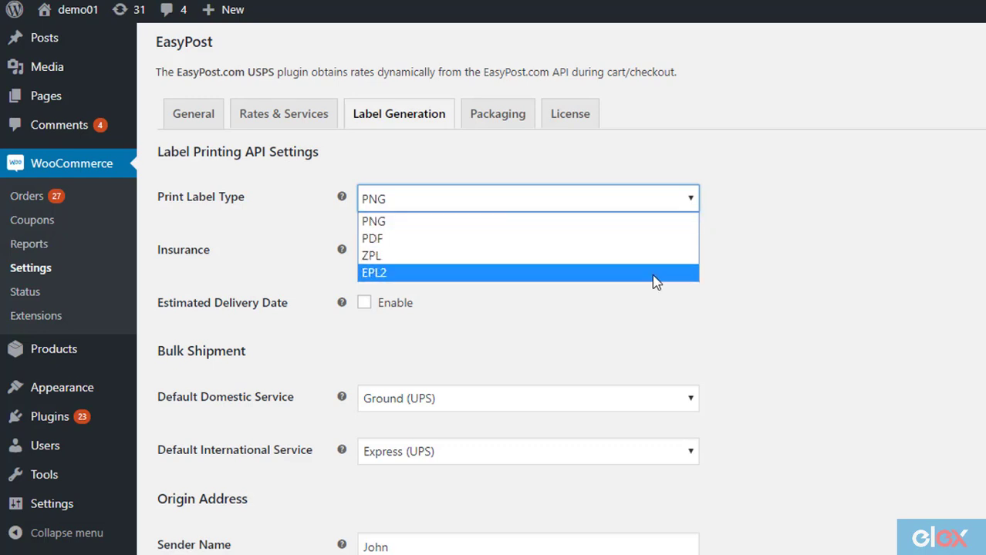
pyautogui.click(655, 223)
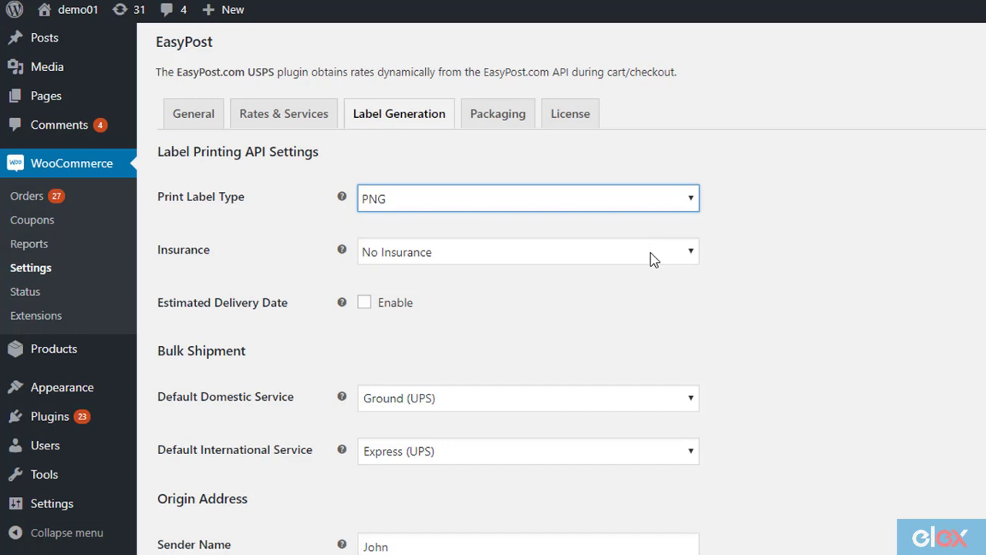
pyautogui.click(689, 256)
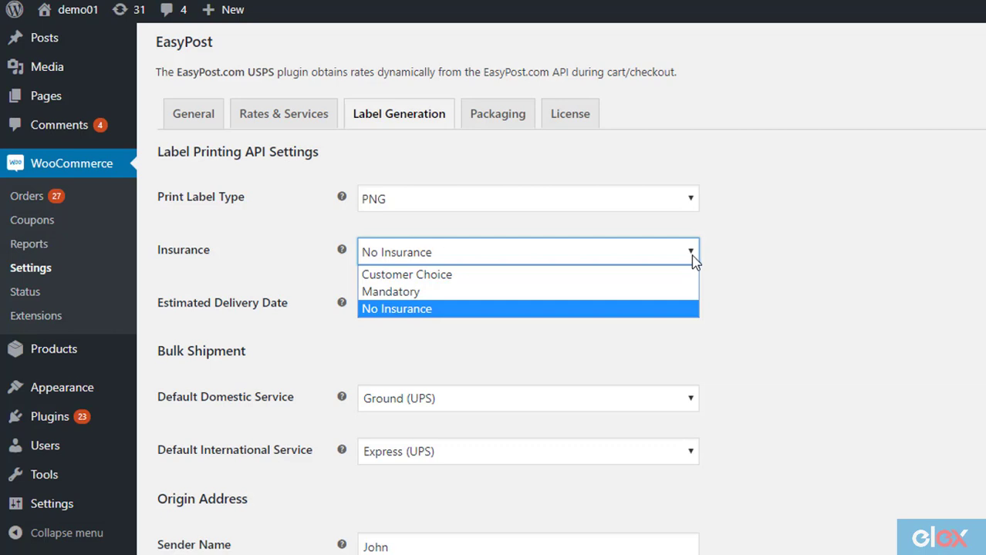
pyautogui.click(680, 310)
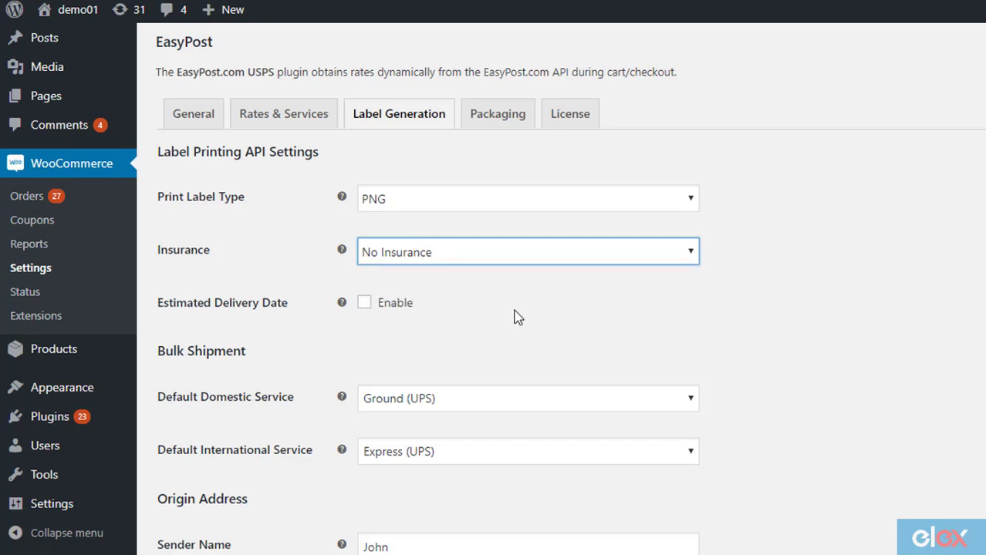
pyautogui.click(363, 303)
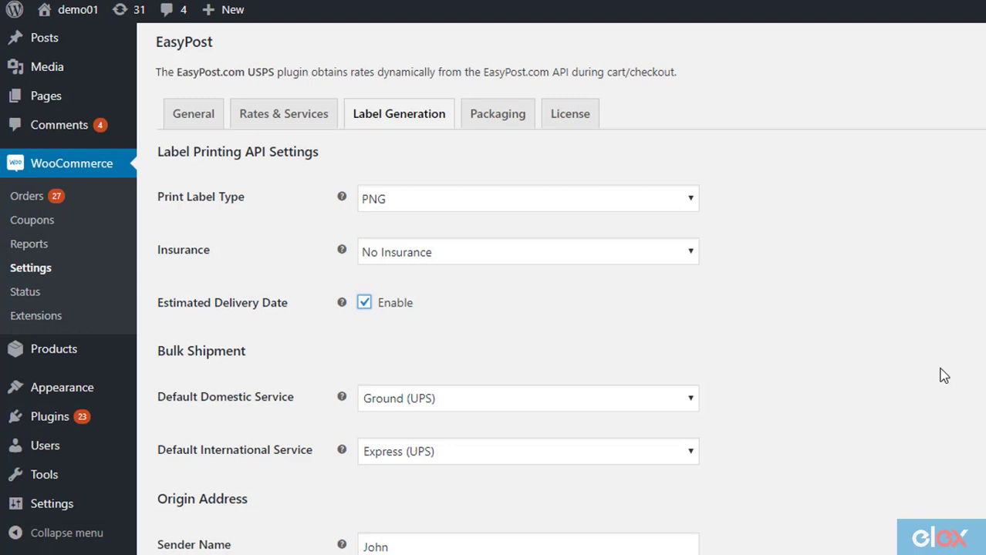
# Step: Check the default domestic and international bulk shipment services
pyautogui.scroll(-3, 861, 235)
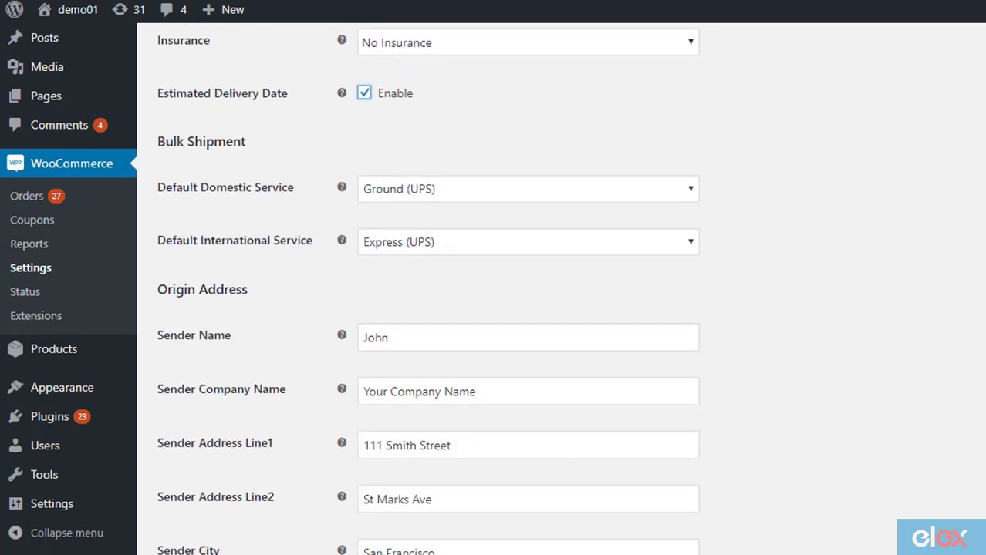
pyautogui.click(688, 151)
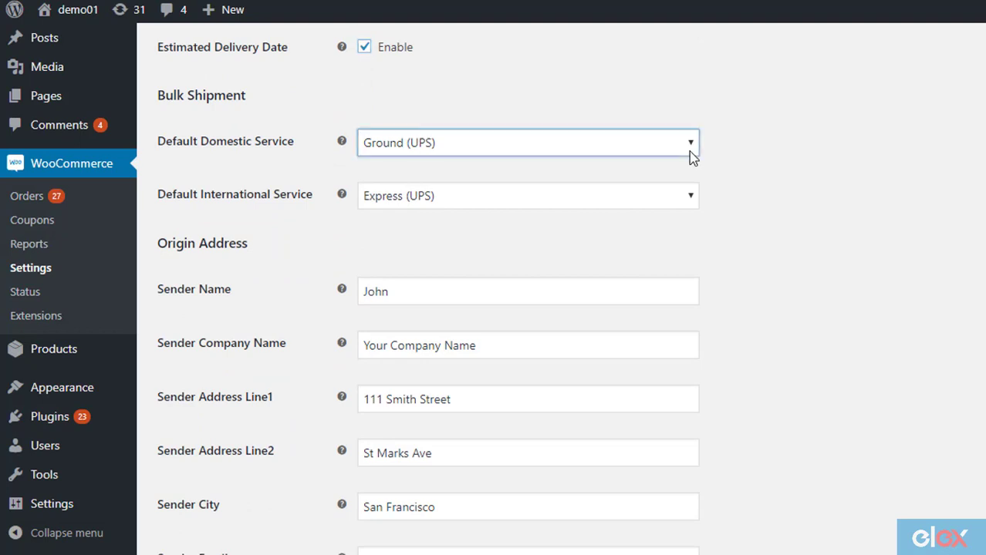
pyautogui.click(690, 202)
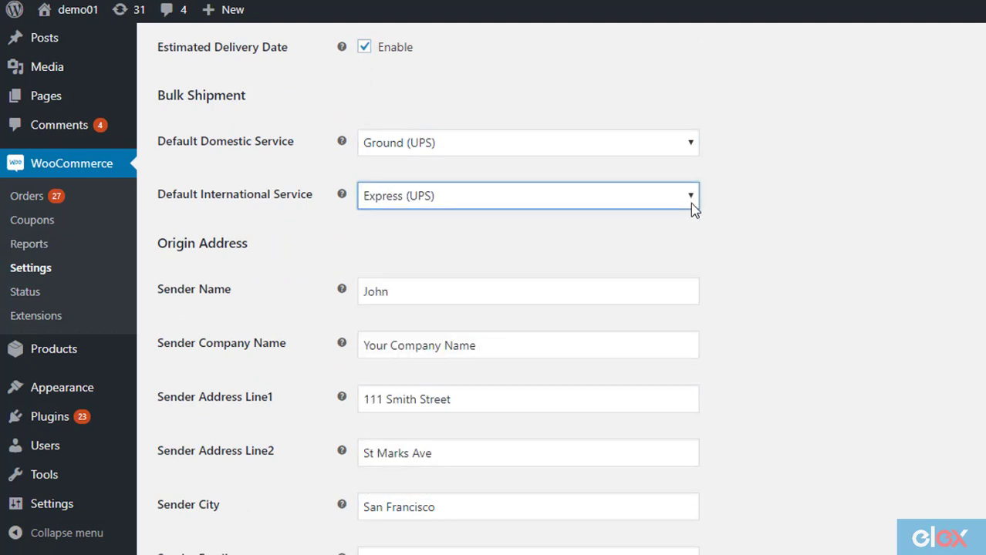
# Step: Leave the separate Return Address disabled and save the label generation settings
pyautogui.scroll(-3, 758, 308)
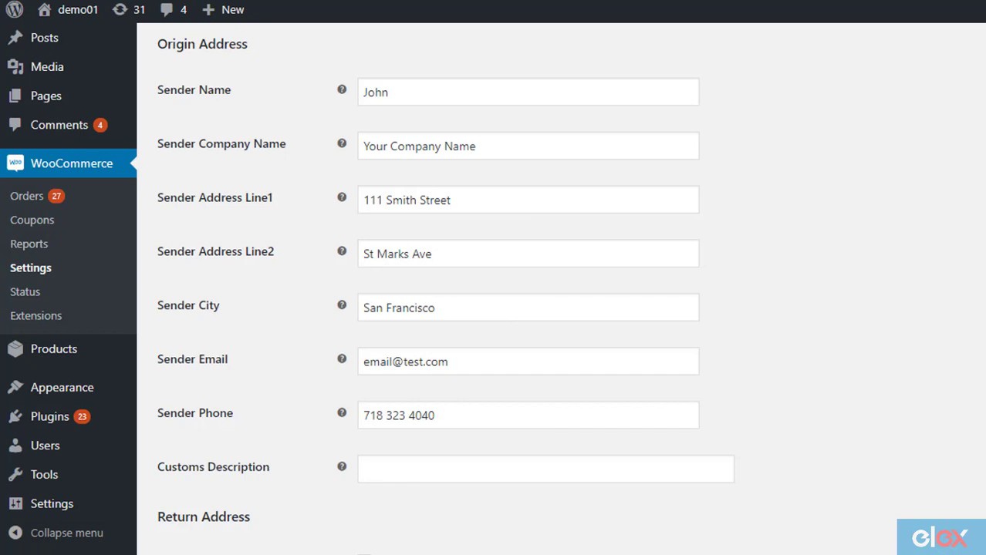
pyautogui.scroll(-2, 470, 450)
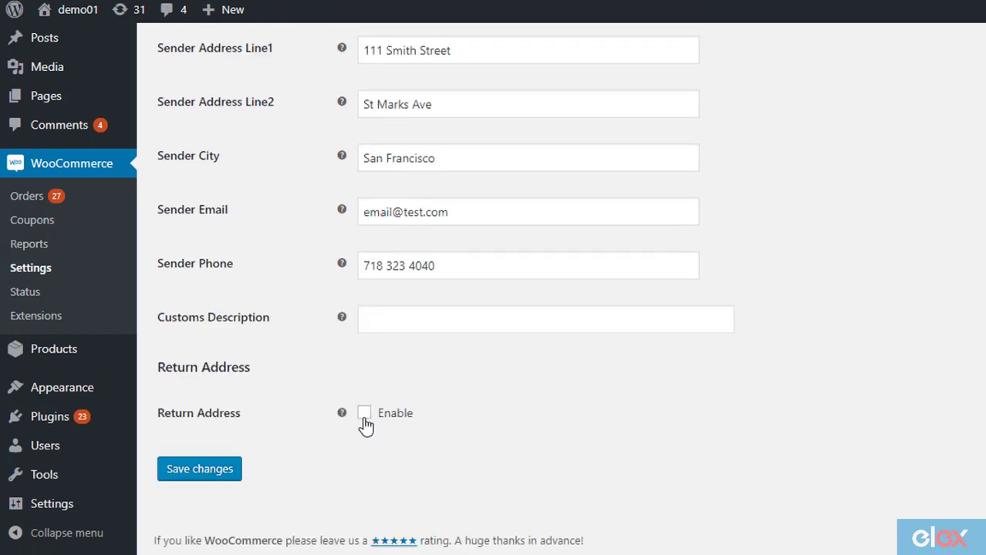
pyautogui.click(364, 417)
pyautogui.scroll(-5, 365, 425)
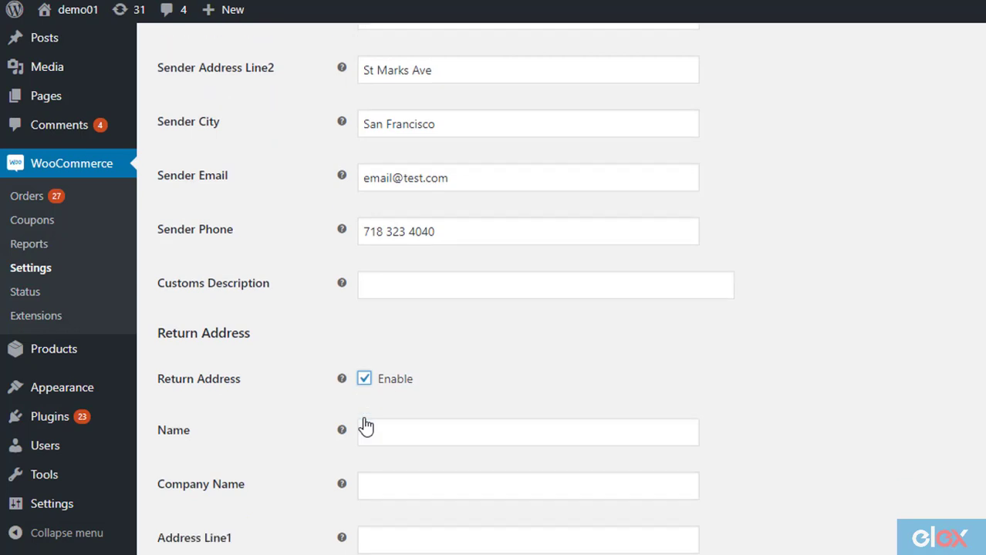
pyautogui.scroll(3, 367, 424)
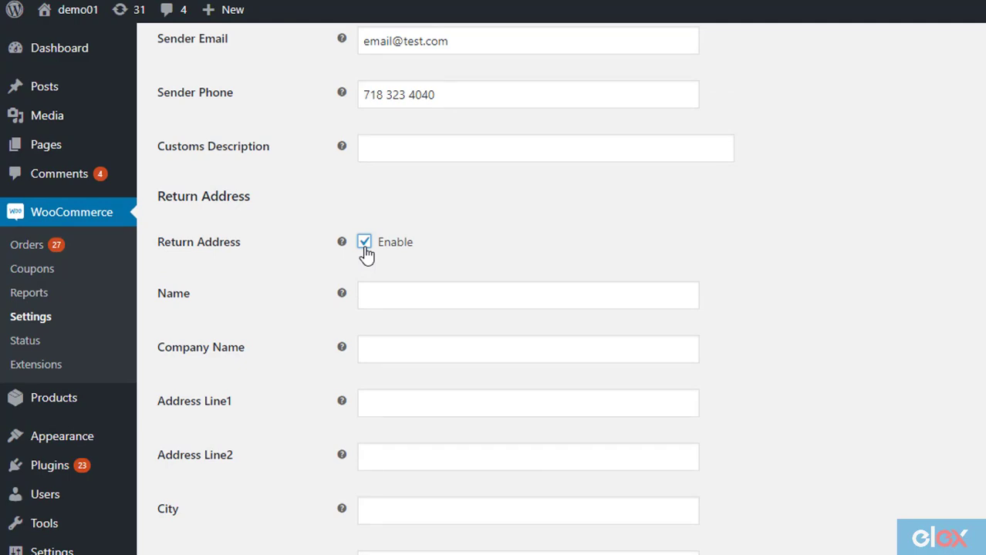
pyautogui.click(365, 245)
pyautogui.click(223, 477)
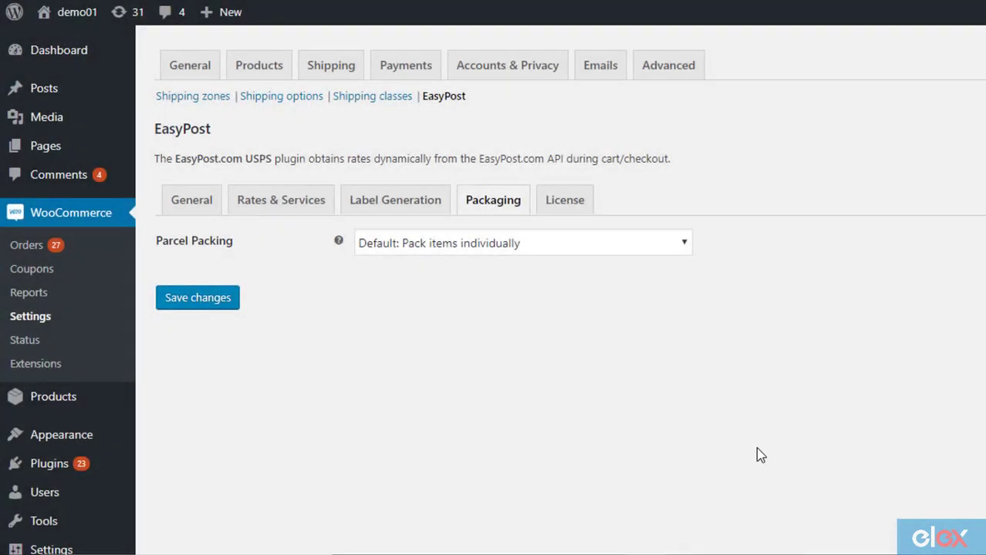
# Step: Set Parcel Packing to 'Recommended: Pack into boxes with weights and dimensions'
pyautogui.click(687, 257)
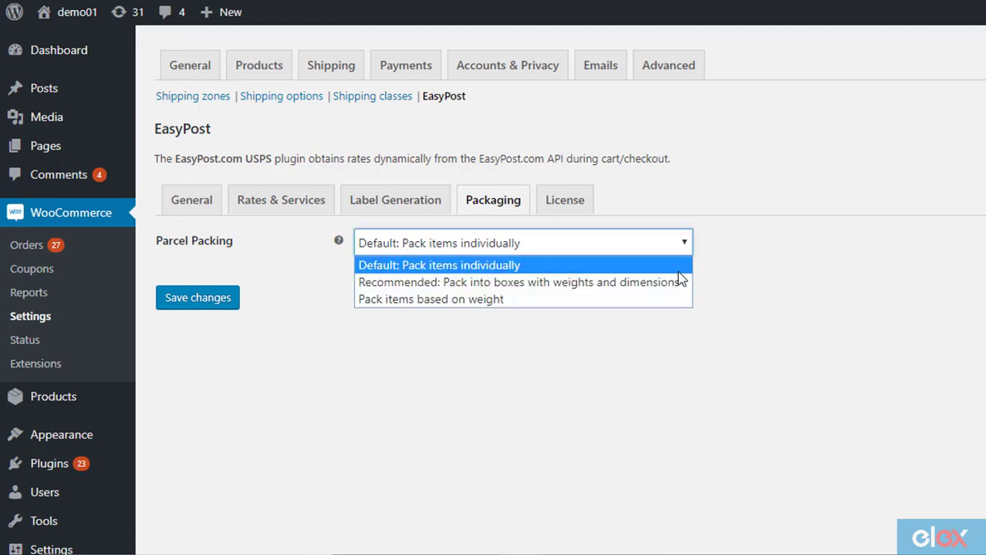
pyautogui.press('Escape')
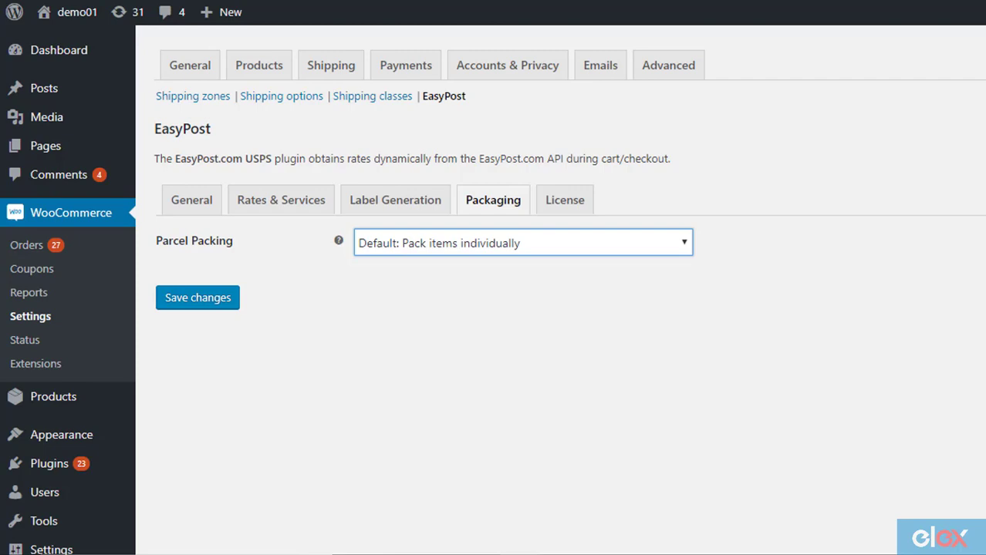
pyautogui.click(682, 243)
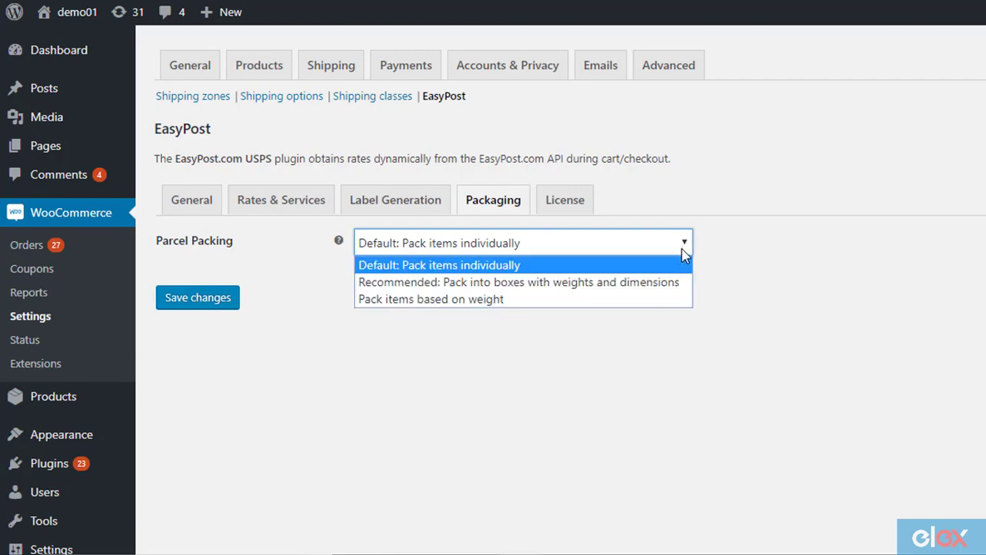
pyautogui.click(680, 282)
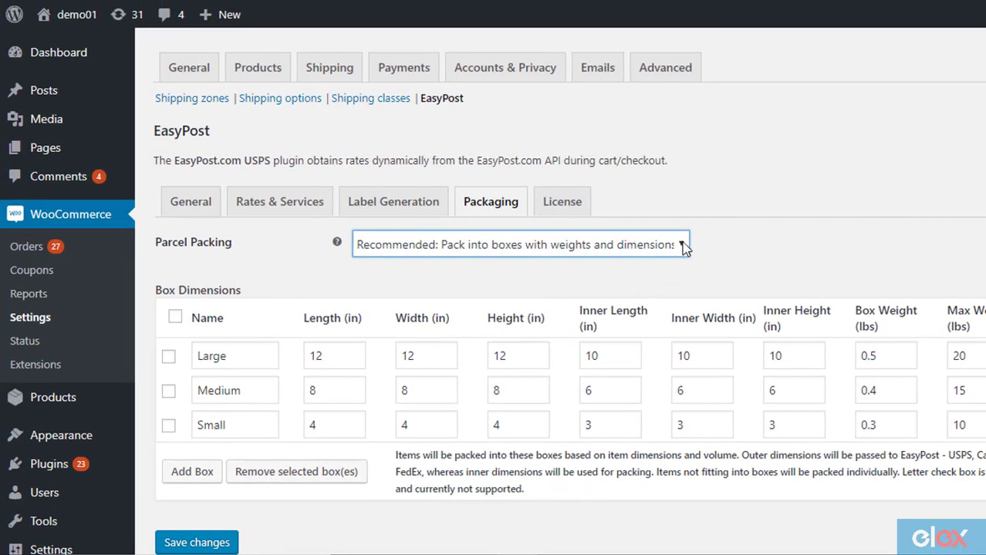
# Step: Switch Parcel Packing to 'Pack items based on weight', keep lighter items first, and save
pyautogui.click(601, 218)
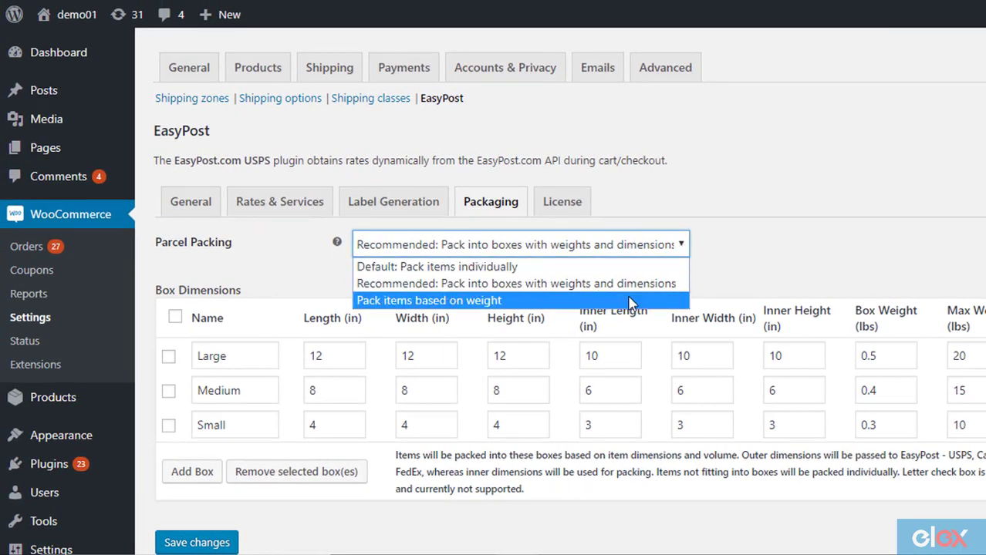
pyautogui.click(631, 301)
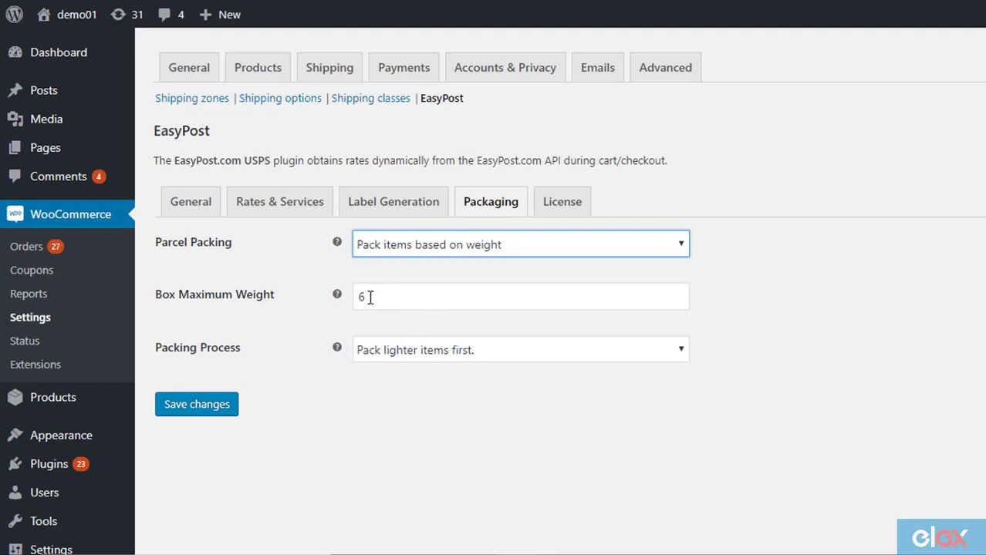
pyautogui.click(494, 348)
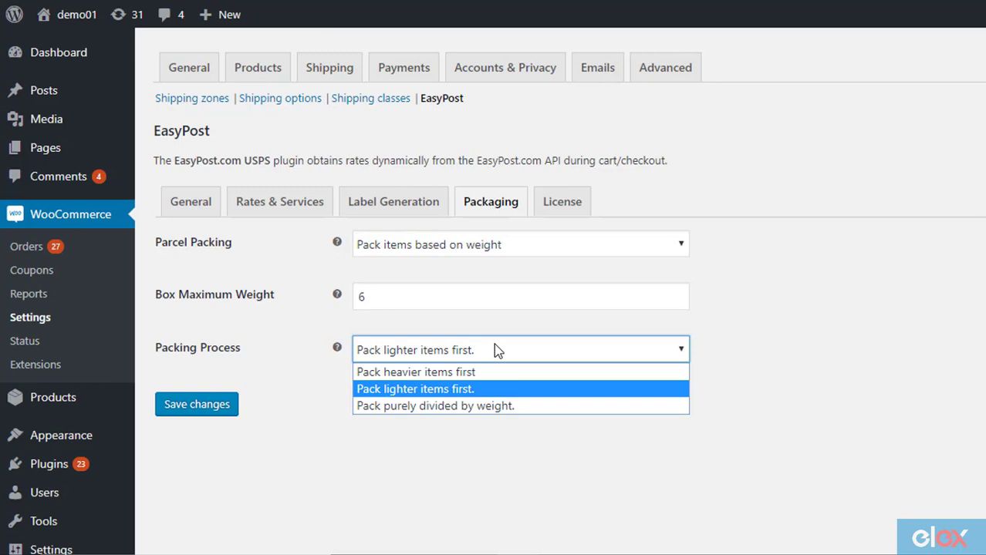
pyautogui.click(494, 347)
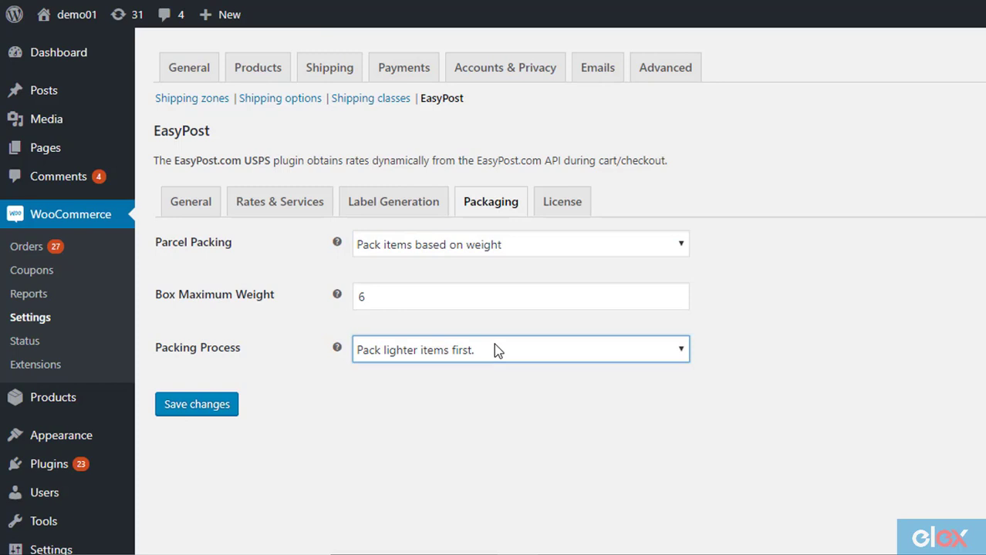
pyautogui.click(192, 417)
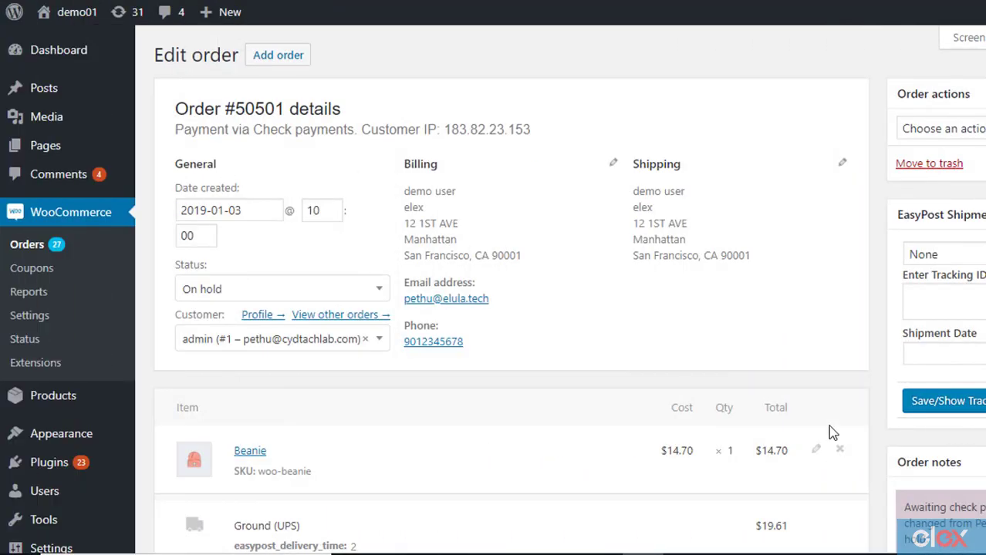
# Step: Generate the order's 8 oz, 2×2×2 in package and create its UPS Ground shipment
pyautogui.scroll(-5, 826, 423)
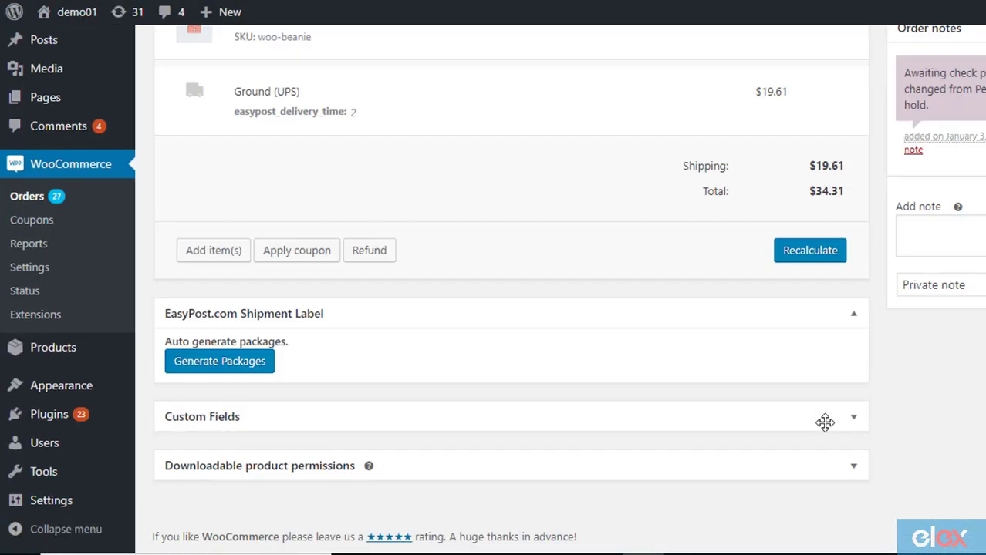
pyautogui.click(220, 371)
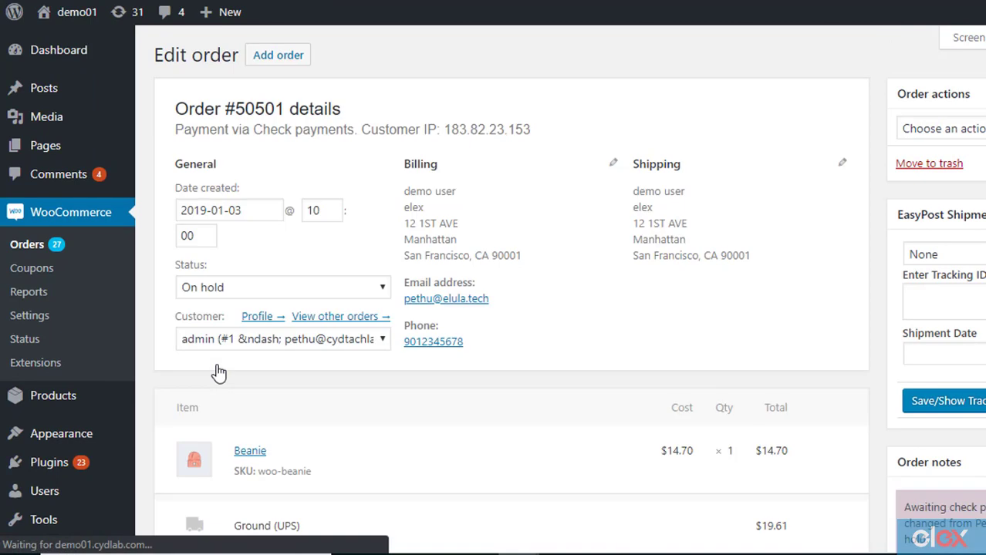
pyautogui.scroll(-1, 262, 347)
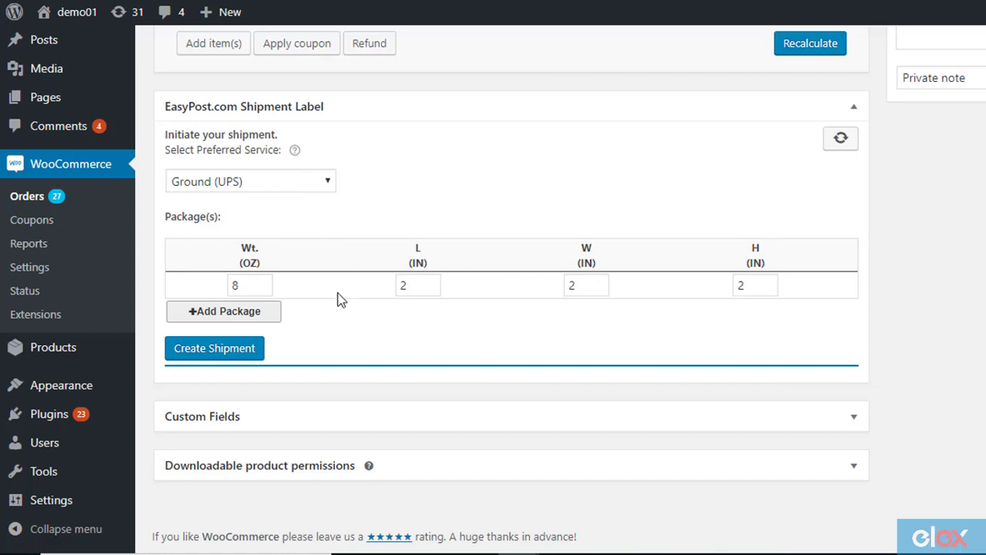
pyautogui.click(203, 361)
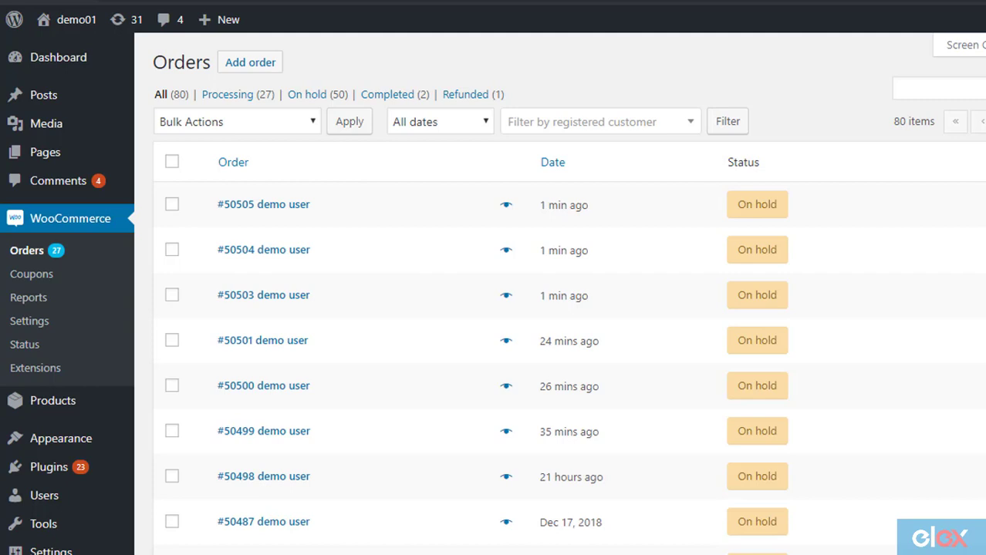
# Step: Select the three newest orders and apply the 'Create EasyPost Shipment' bulk action
pyautogui.click(171, 204)
pyautogui.click(172, 249)
pyautogui.click(171, 295)
pyautogui.click(316, 127)
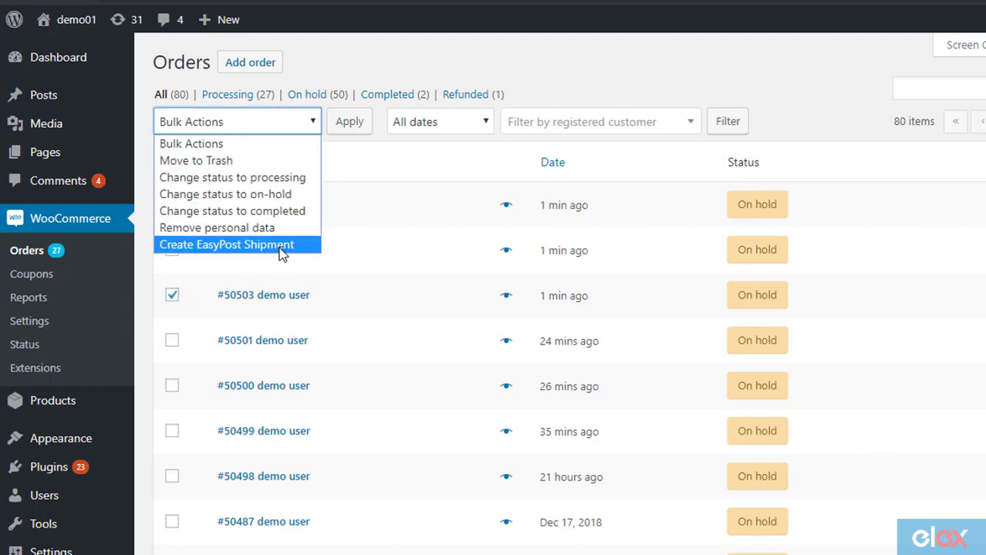
pyautogui.click(281, 245)
pyautogui.click(350, 131)
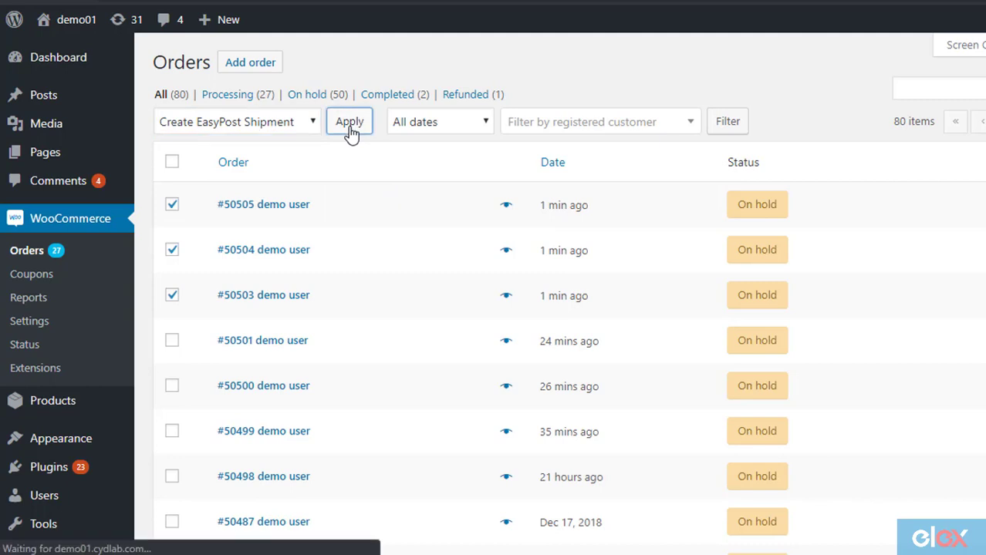